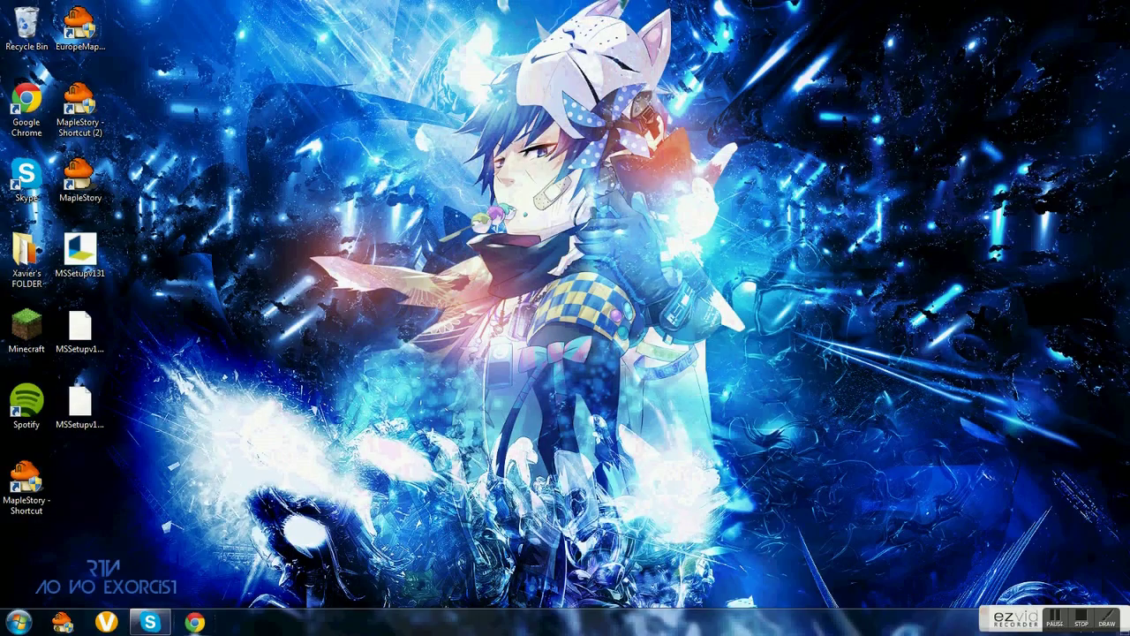
Open Google Chrome and go to maplestory.nexon.net
{"action": "left_click", "coordinate": [194, 623]}
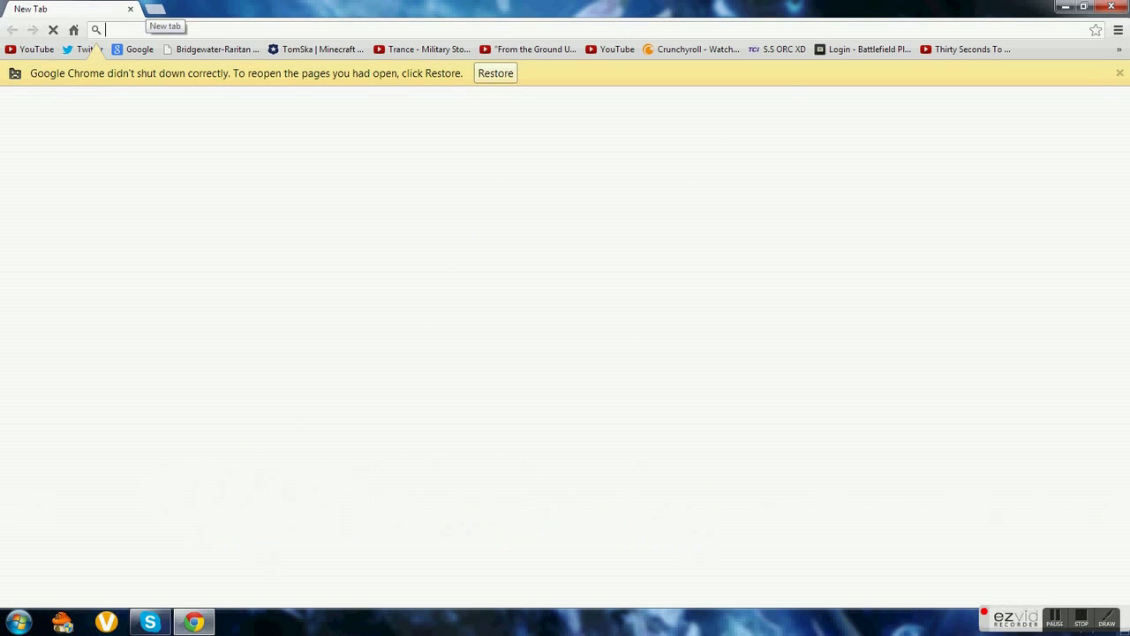
{"action": "type", "text": "maplesto"}
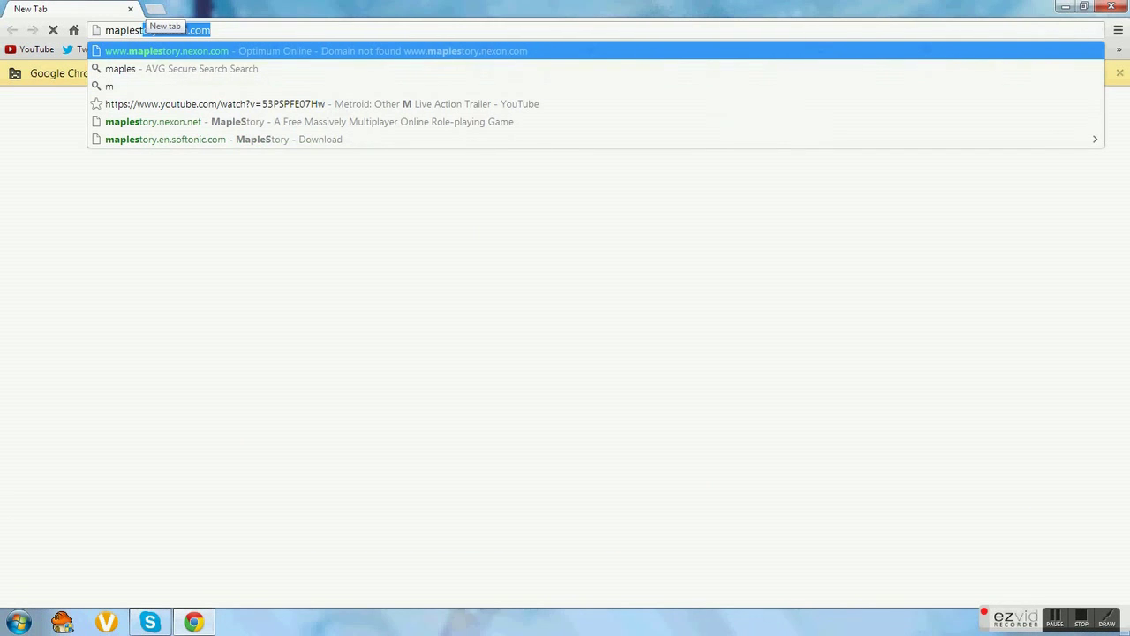
{"action": "type", "text": "ry.n"}
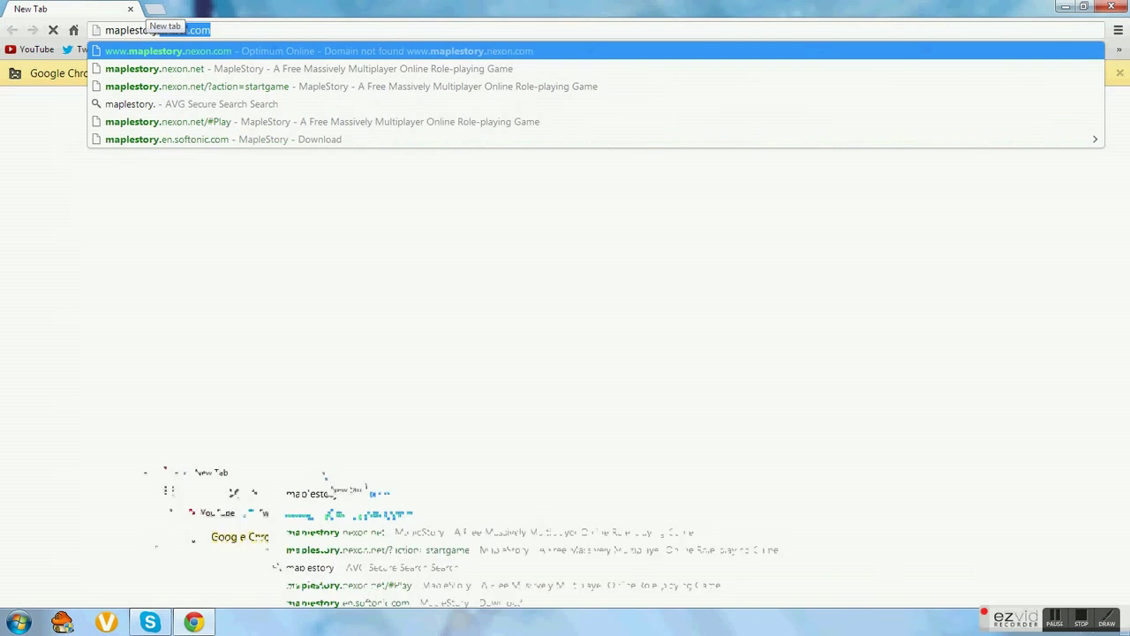
{"action": "type", "text": "exon."}
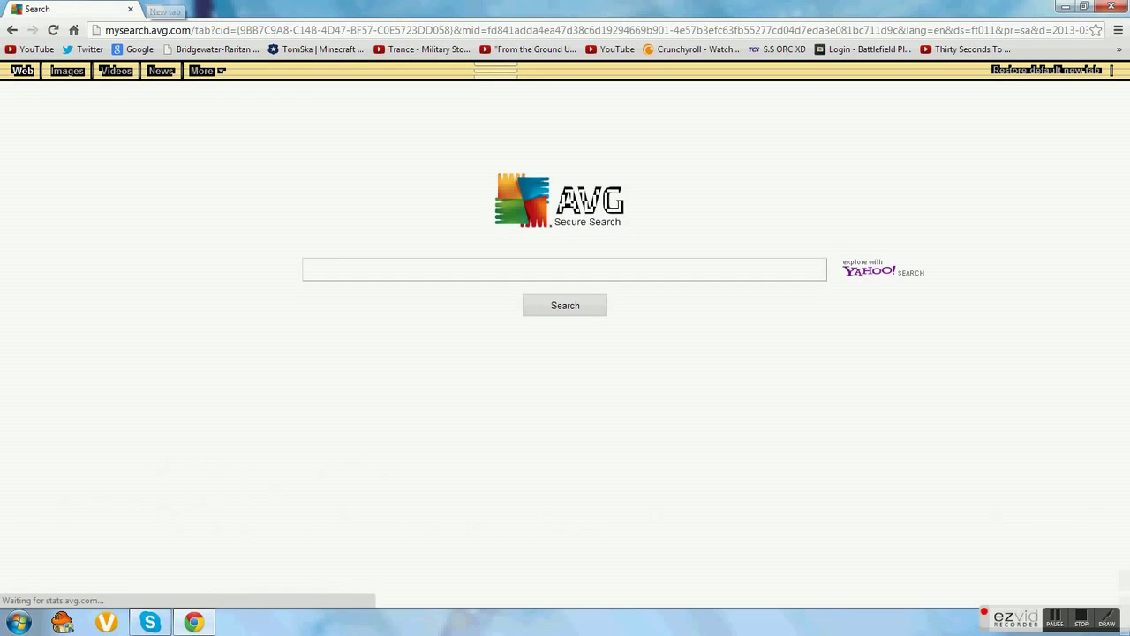
{"action": "left_click", "coordinate": [221, 30]}
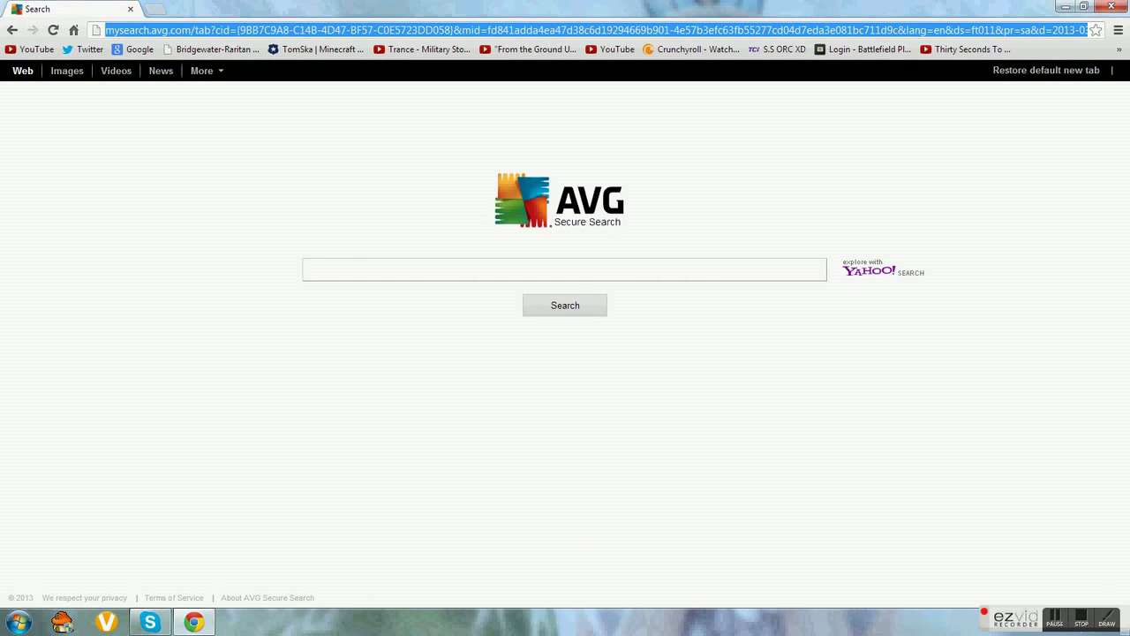
{"action": "type", "text": "maplest"}
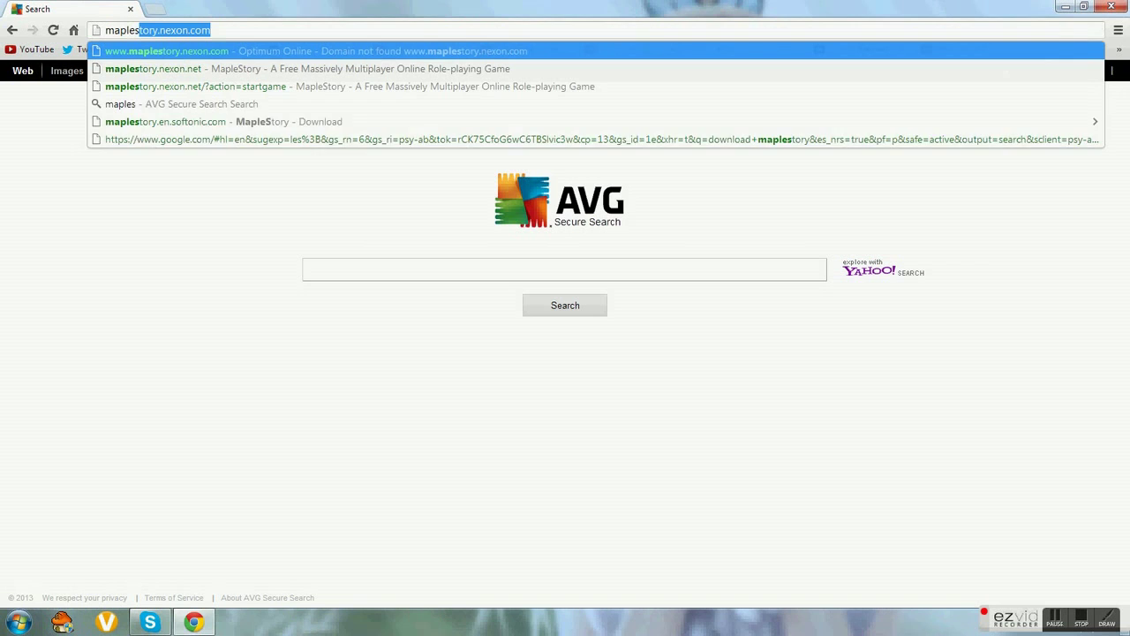
{"action": "type", "text": "ory.ne"}
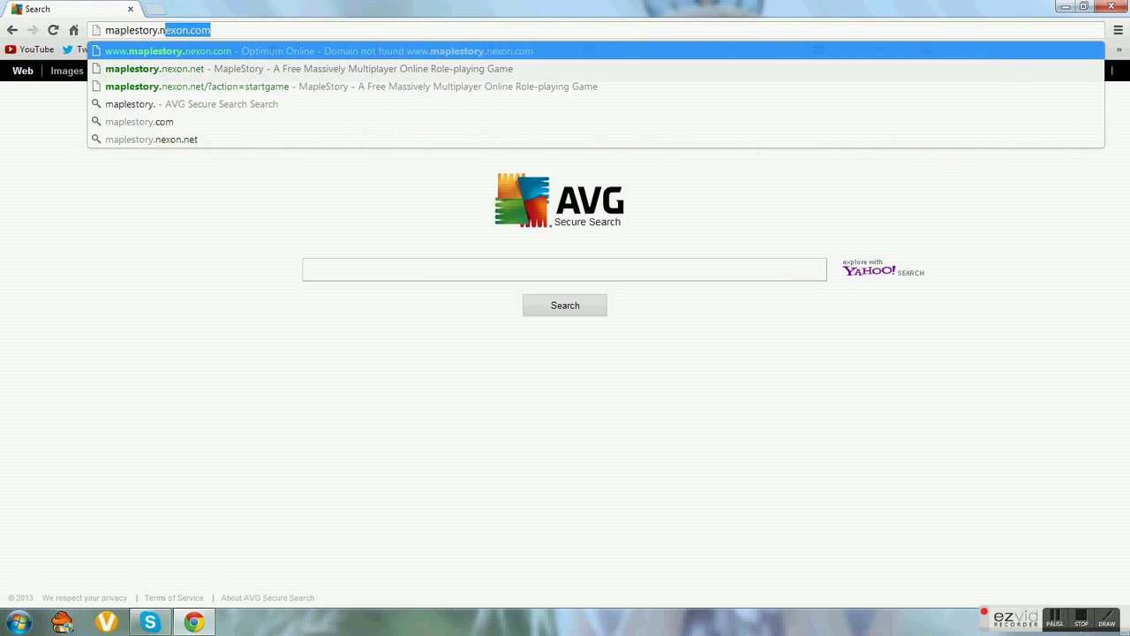
{"action": "type", "text": "xon.net"}
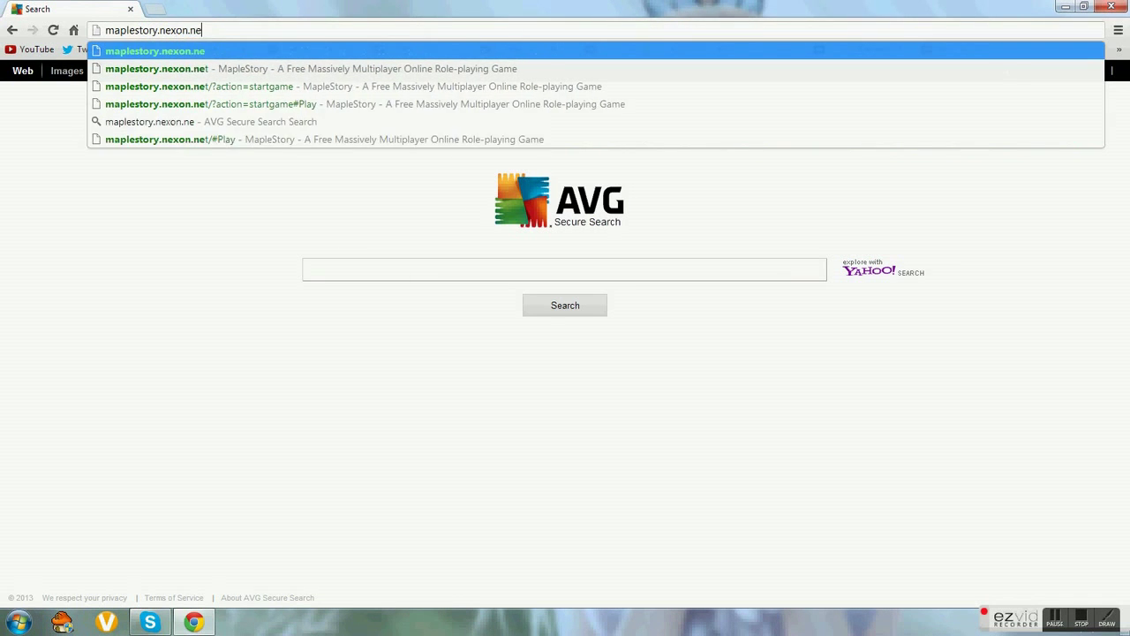
{"action": "key", "text": "Return"}
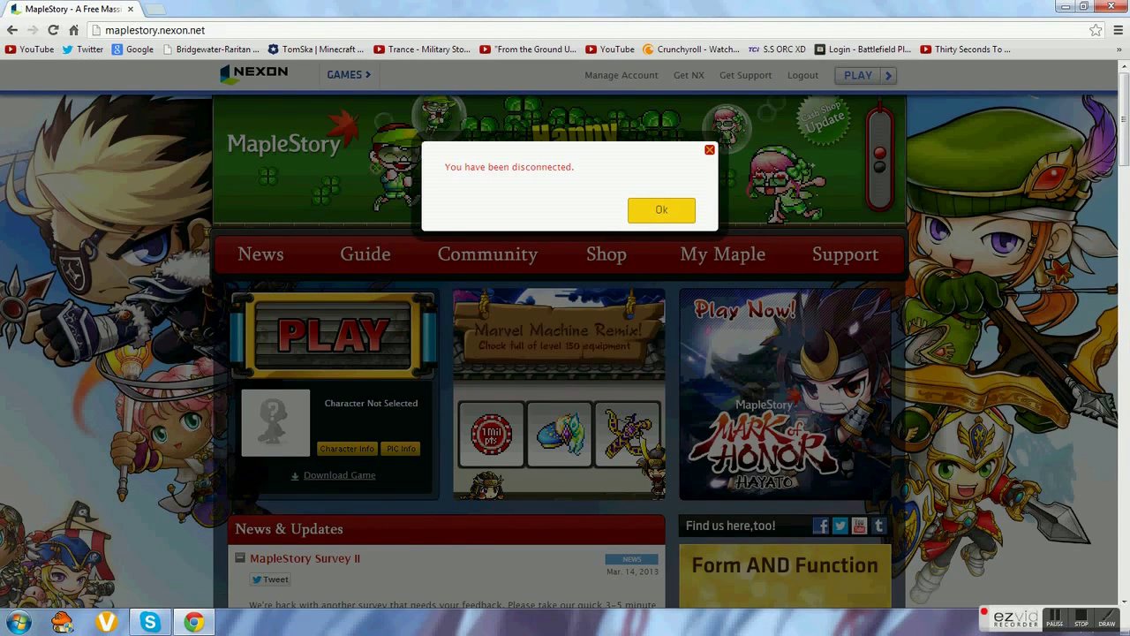
Dismiss the notice on the MapleStory homepage, look over the page and close the browser
{"action": "left_click", "coordinate": [661, 210]}
{"action": "scroll", "coordinate": [565, 334], "scroll_direction": "down", "scroll_amount": 3}
{"action": "scroll", "coordinate": [565, 333], "scroll_direction": "up", "scroll_amount": 3}
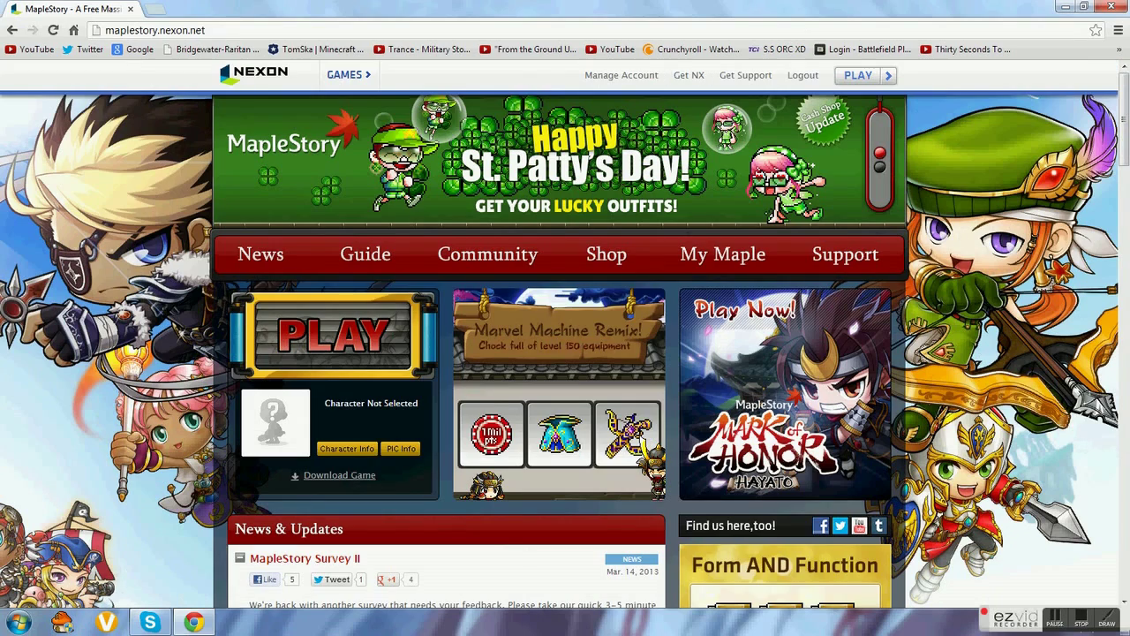
{"action": "mouse_move", "coordinate": [366, 254]}
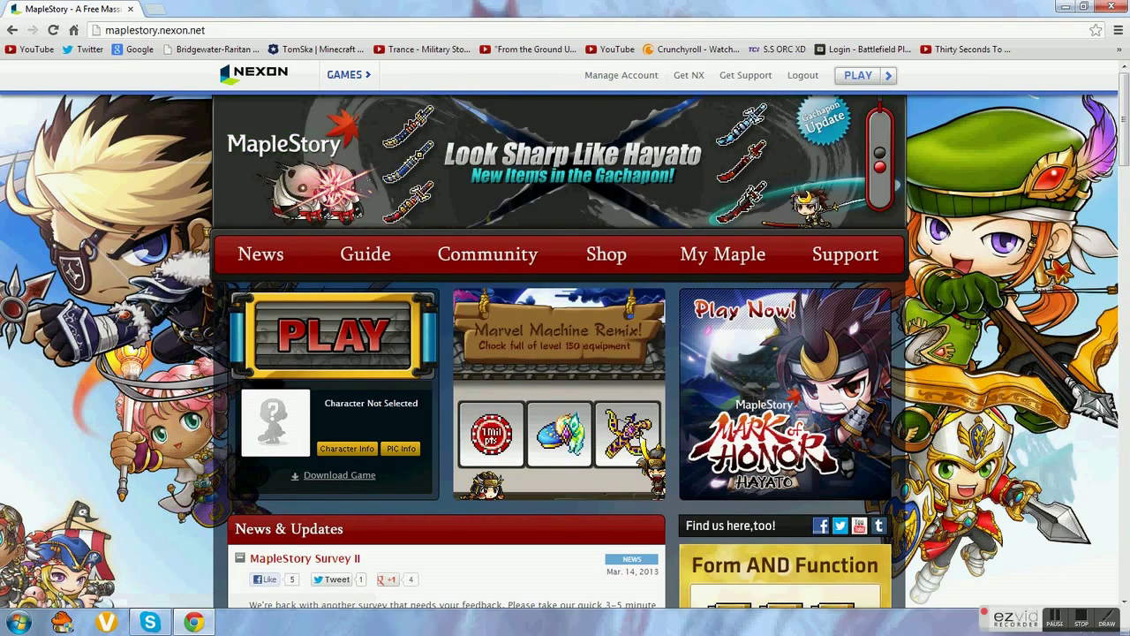
{"action": "left_click", "coordinate": [1112, 6]}
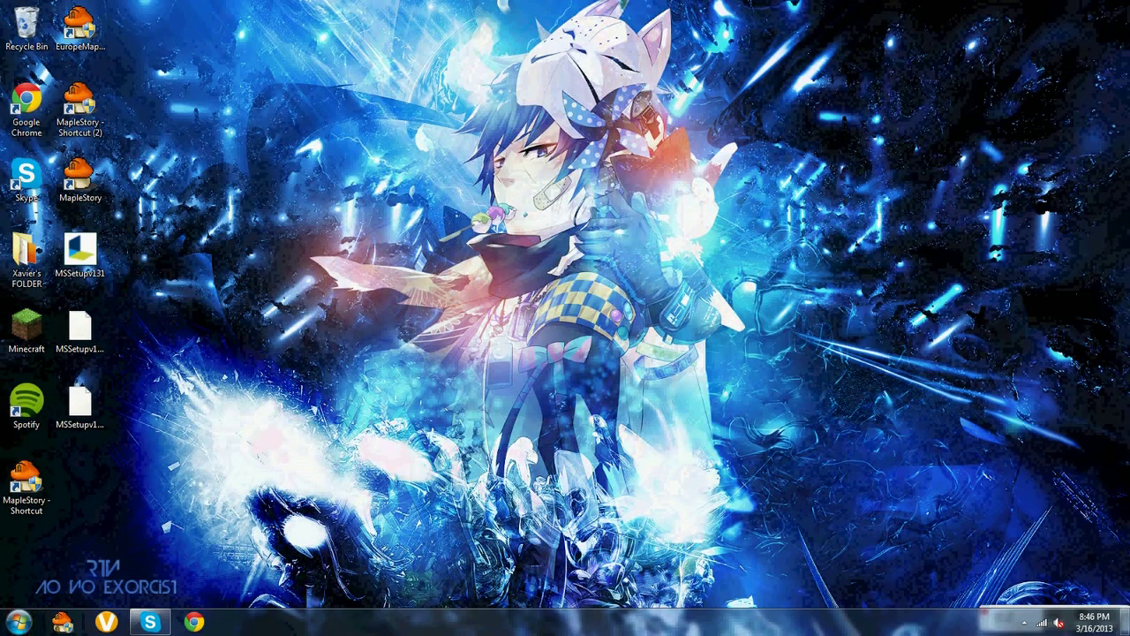
Search the Start menu for "computer" and open the Computer window
{"action": "left_click", "coordinate": [19, 622]}
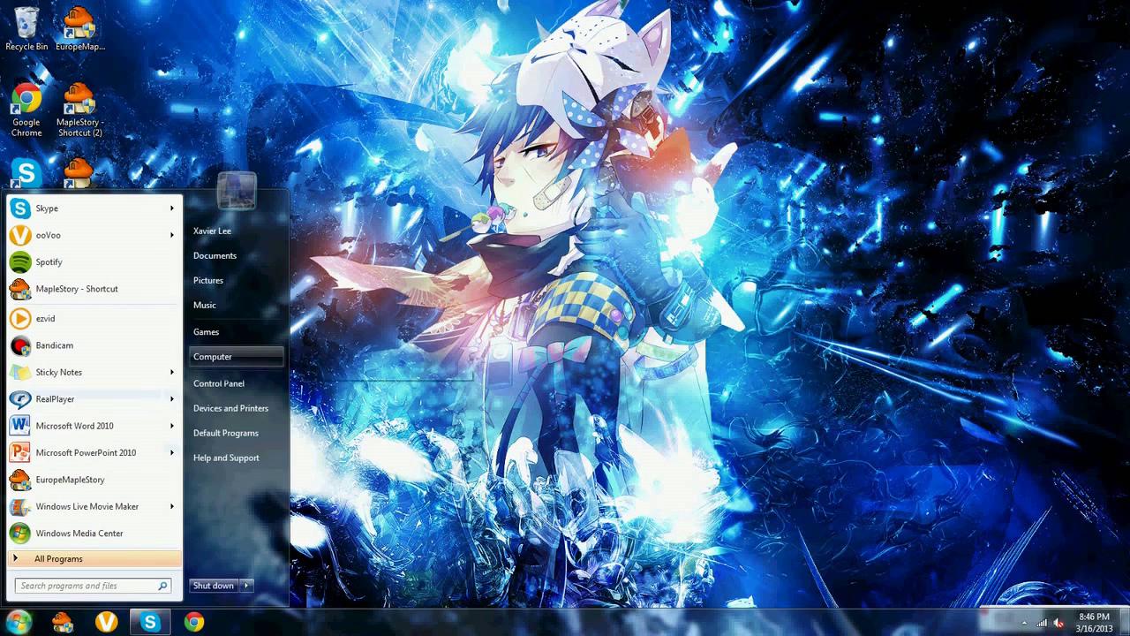
{"action": "left_click", "coordinate": [87, 585]}
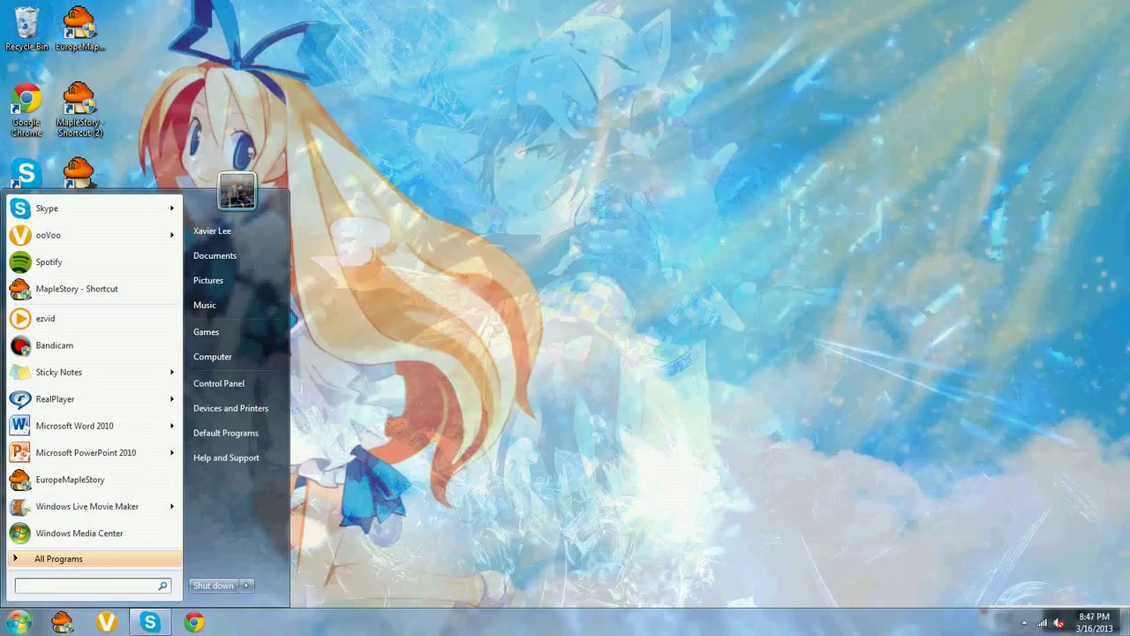
{"action": "type", "text": "computer"}
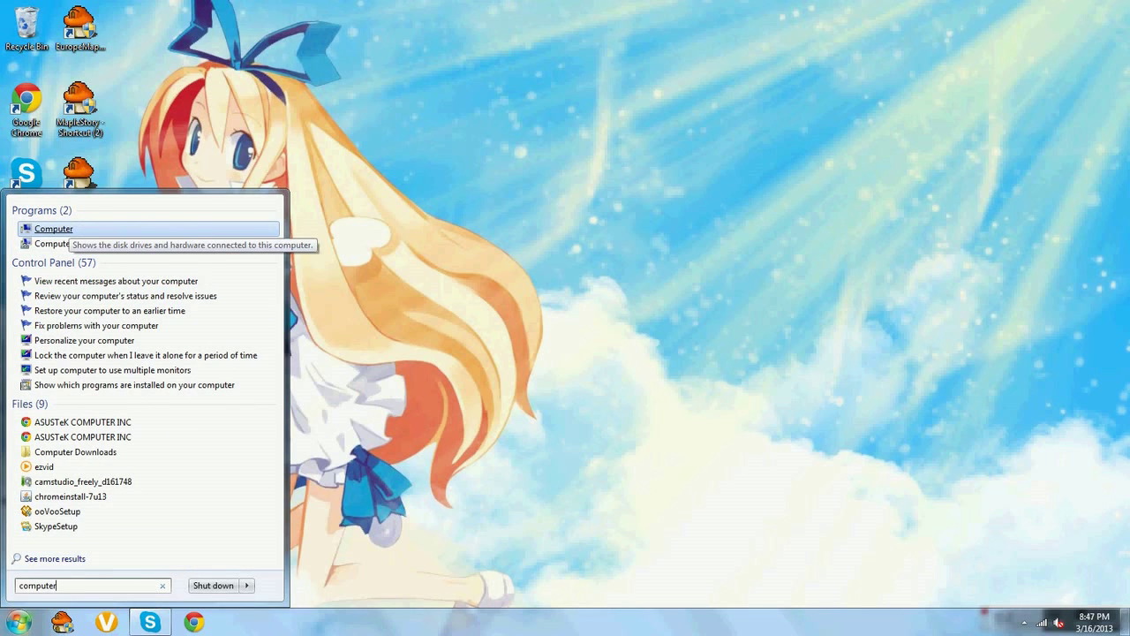
{"action": "key", "text": "Return"}
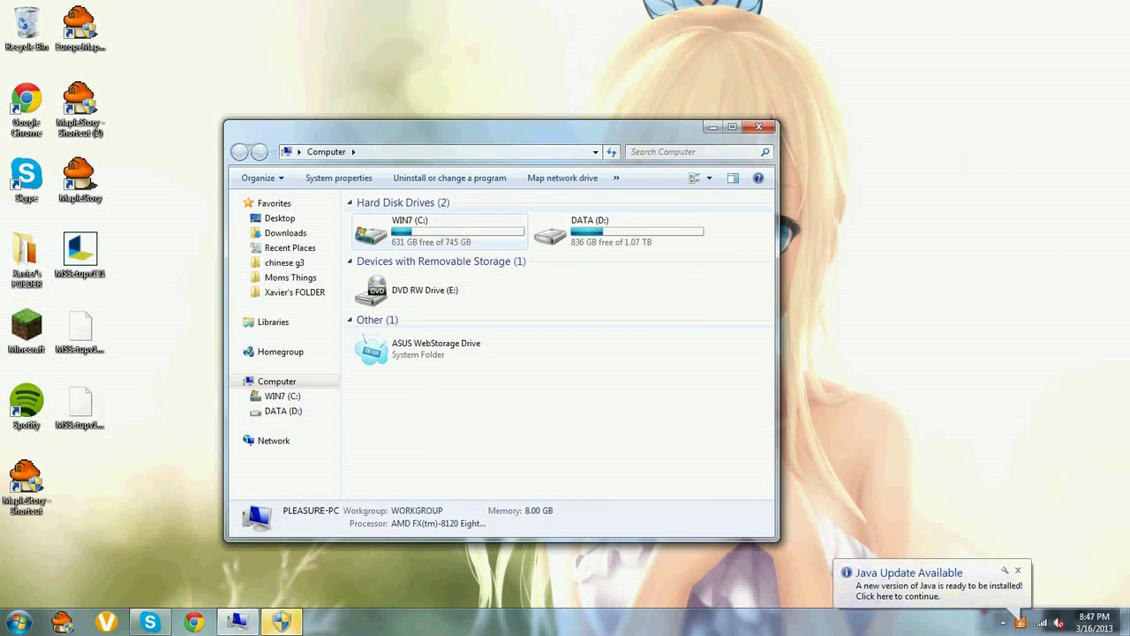
Open the Nexon\MapleStory folder on the WIN7 (C:) drive and dismiss the Java update notification
{"action": "double_click", "coordinate": [415, 231]}
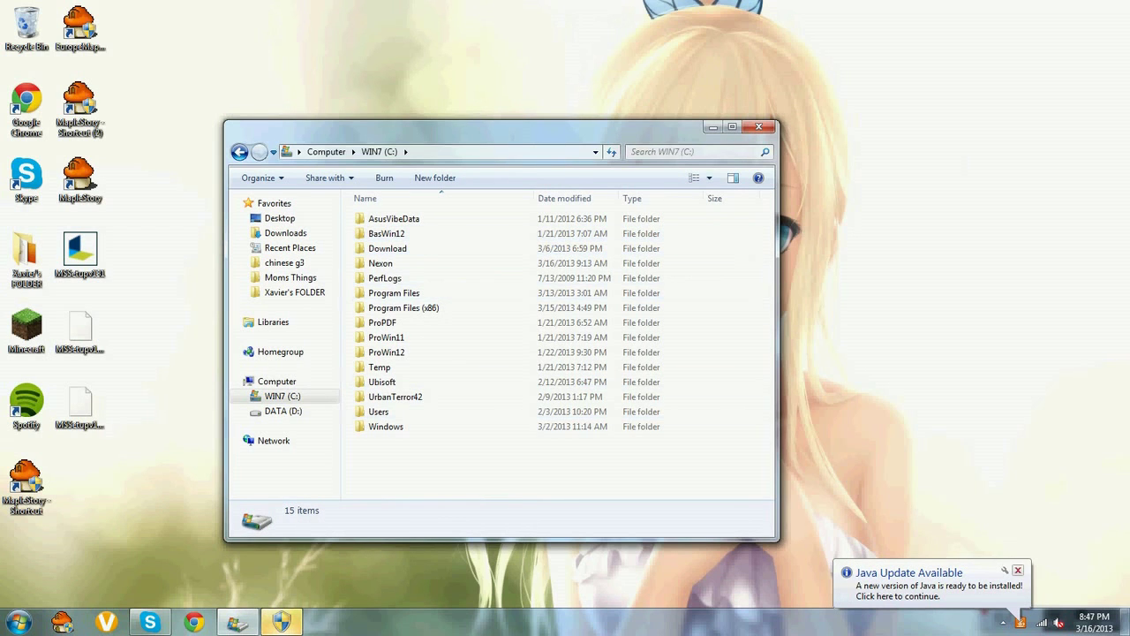
{"action": "left_click", "coordinate": [1018, 570]}
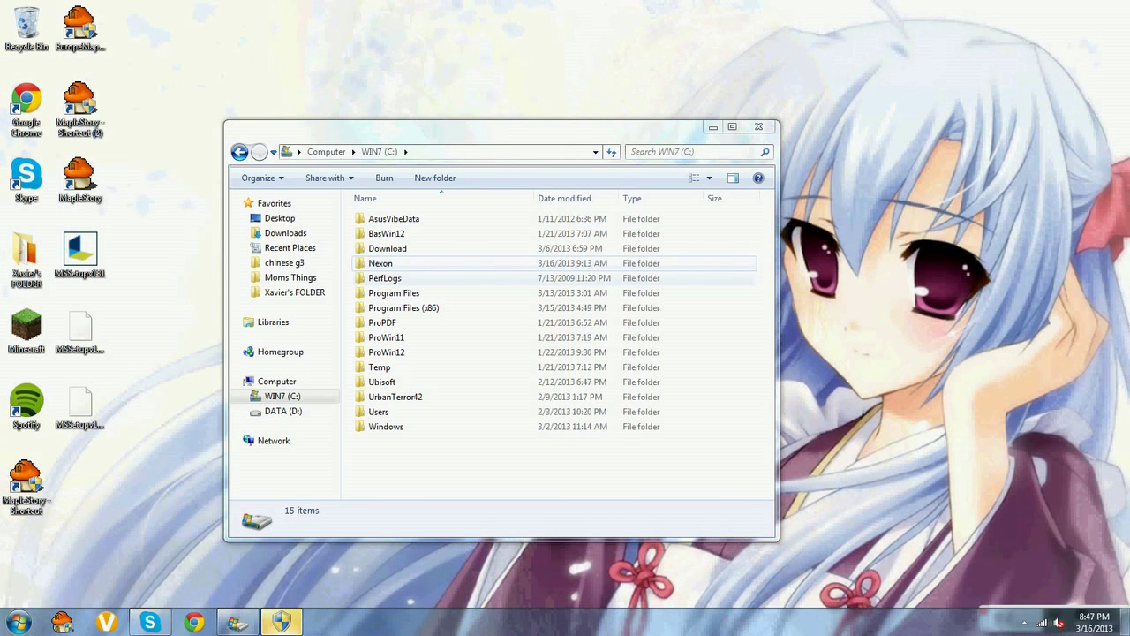
{"action": "double_click", "coordinate": [380, 263]}
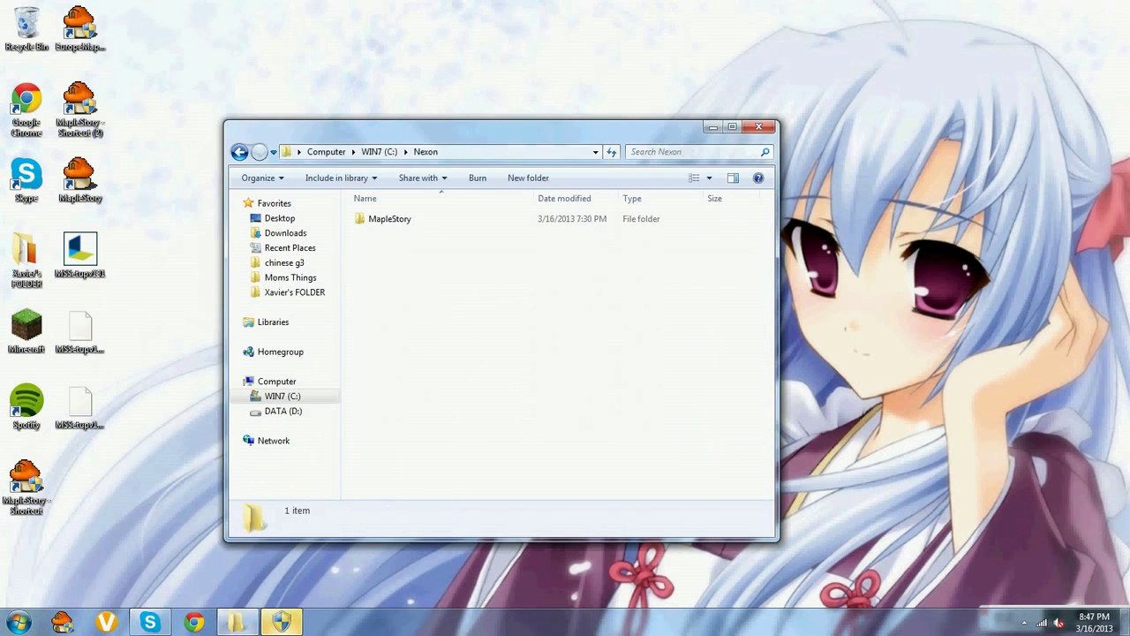
{"action": "double_click", "coordinate": [389, 219]}
Create a shortcut to the MapleStory application in its installation folder
{"action": "scroll", "coordinate": [494, 302], "scroll_direction": "down", "scroll_amount": 15}
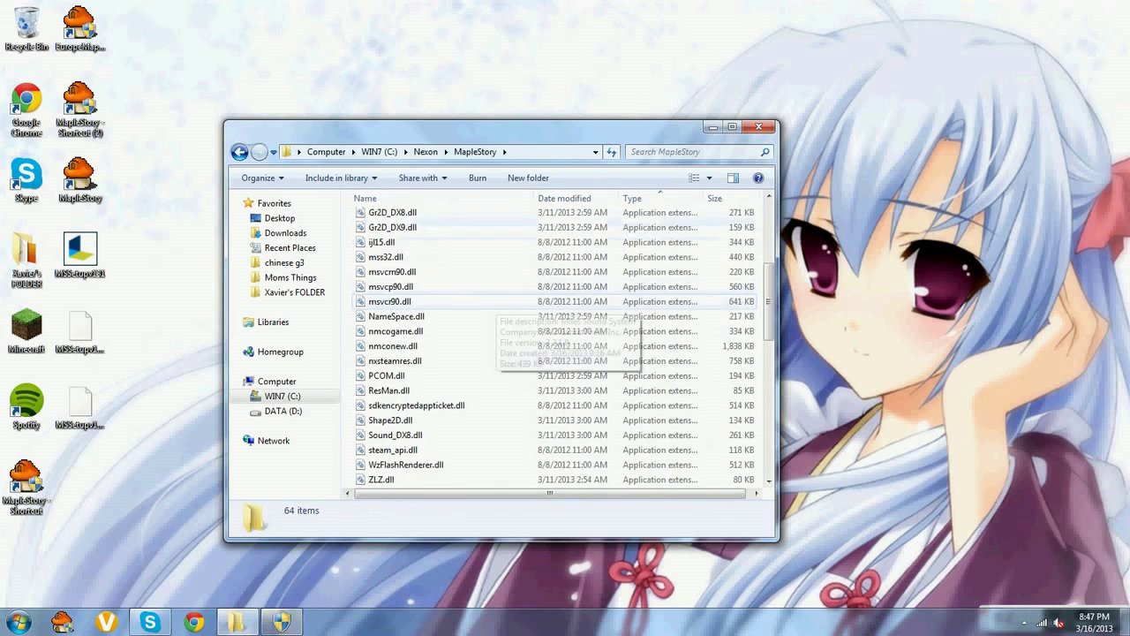
{"action": "scroll", "coordinate": [495, 303], "scroll_direction": "up", "scroll_amount": 5}
{"action": "scroll", "coordinate": [494, 303], "scroll_direction": "up", "scroll_amount": 10}
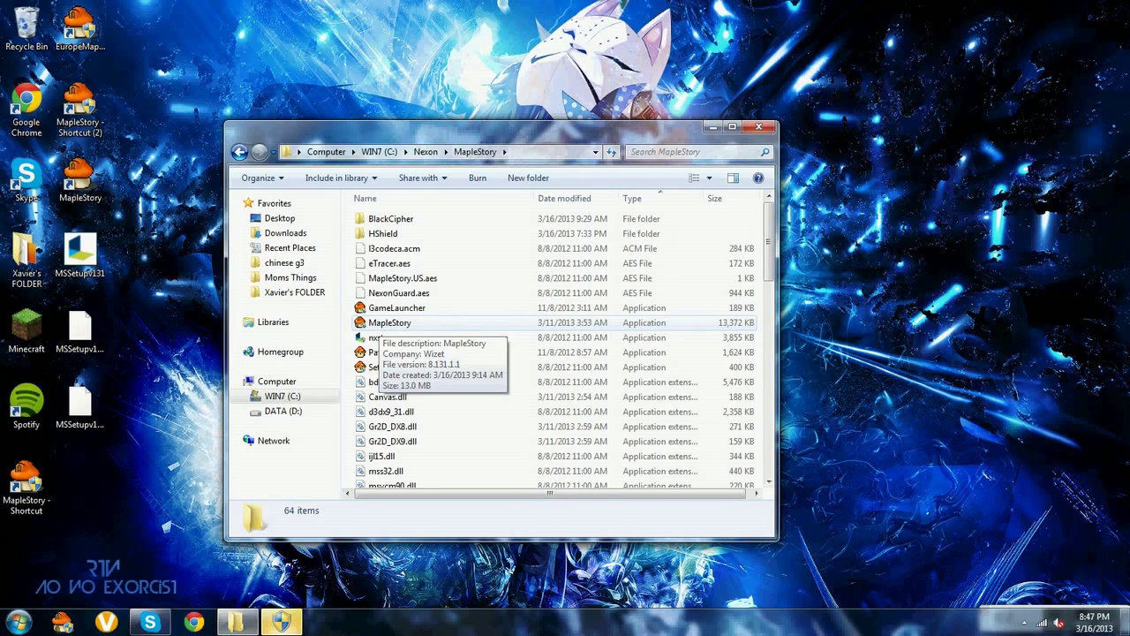
{"action": "left_click", "coordinate": [379, 323]}
{"action": "right_click", "coordinate": [379, 323]}
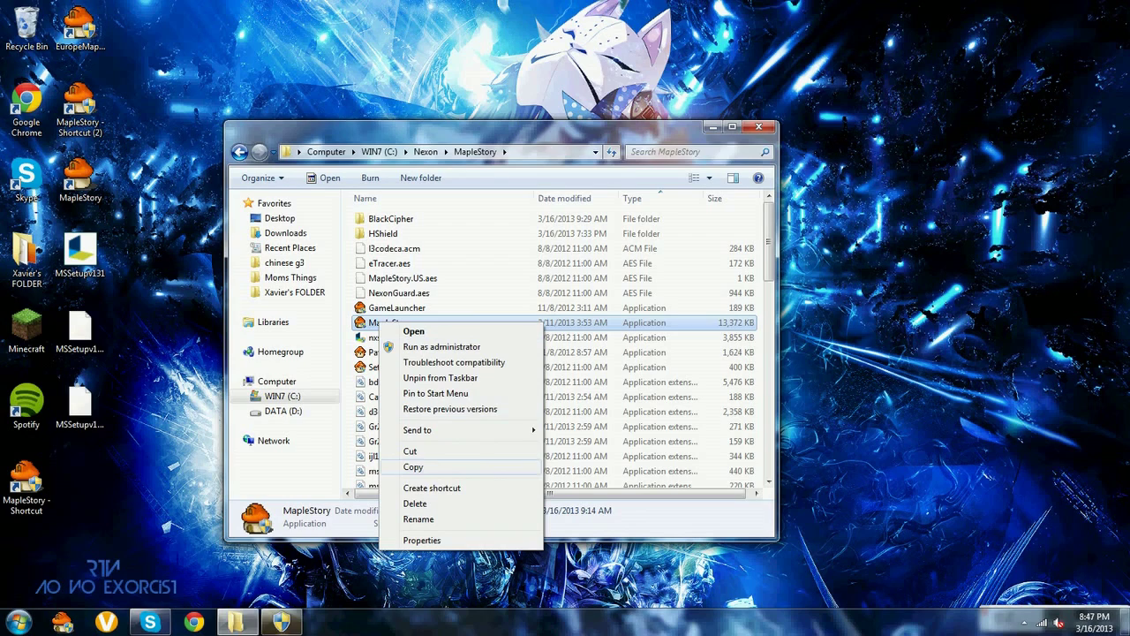
{"action": "left_click", "coordinate": [432, 487]}
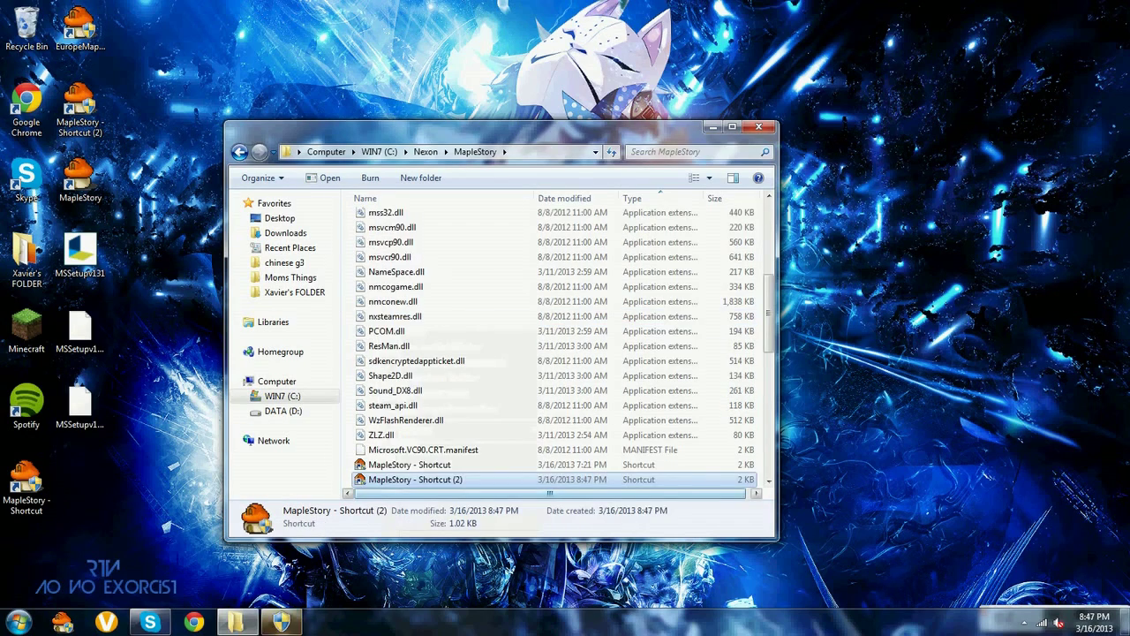
Try to move the new MapleStory - Shortcut (2) to the desktop, cancelling at the duplicate-name prompt
{"action": "scroll", "coordinate": [465, 479], "scroll_direction": "down", "scroll_amount": 4}
{"action": "scroll", "coordinate": [466, 479], "scroll_direction": "up", "scroll_amount": 5}
{"action": "scroll", "coordinate": [465, 479], "scroll_direction": "down", "scroll_amount": 4}
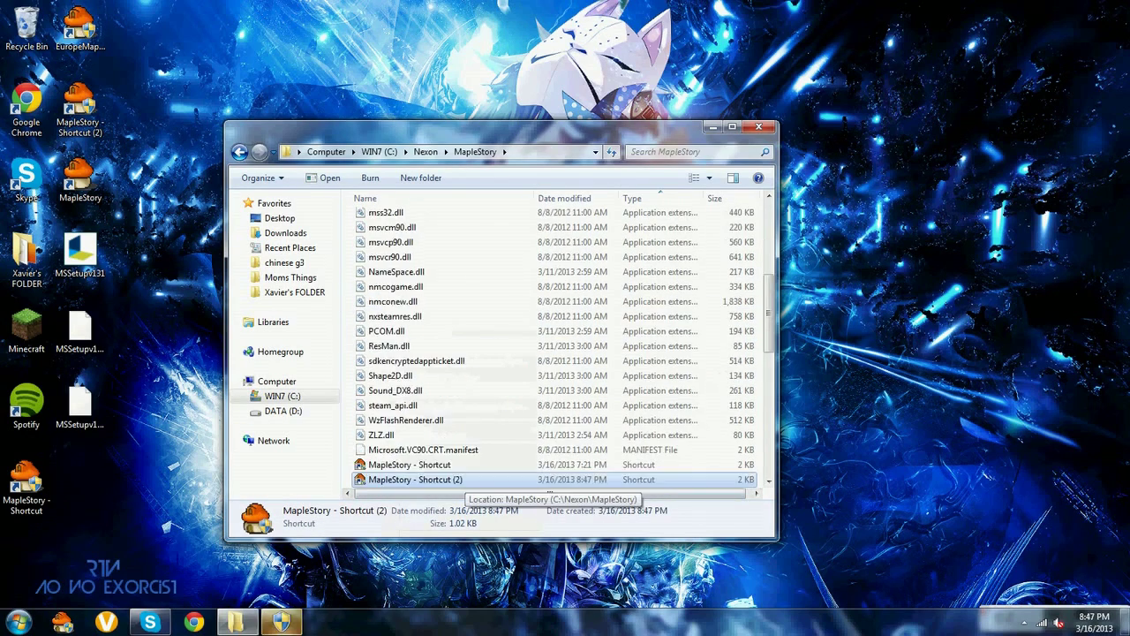
{"action": "scroll", "coordinate": [466, 479], "scroll_direction": "up", "scroll_amount": 4}
{"action": "scroll", "coordinate": [466, 479], "scroll_direction": "down", "scroll_amount": 4}
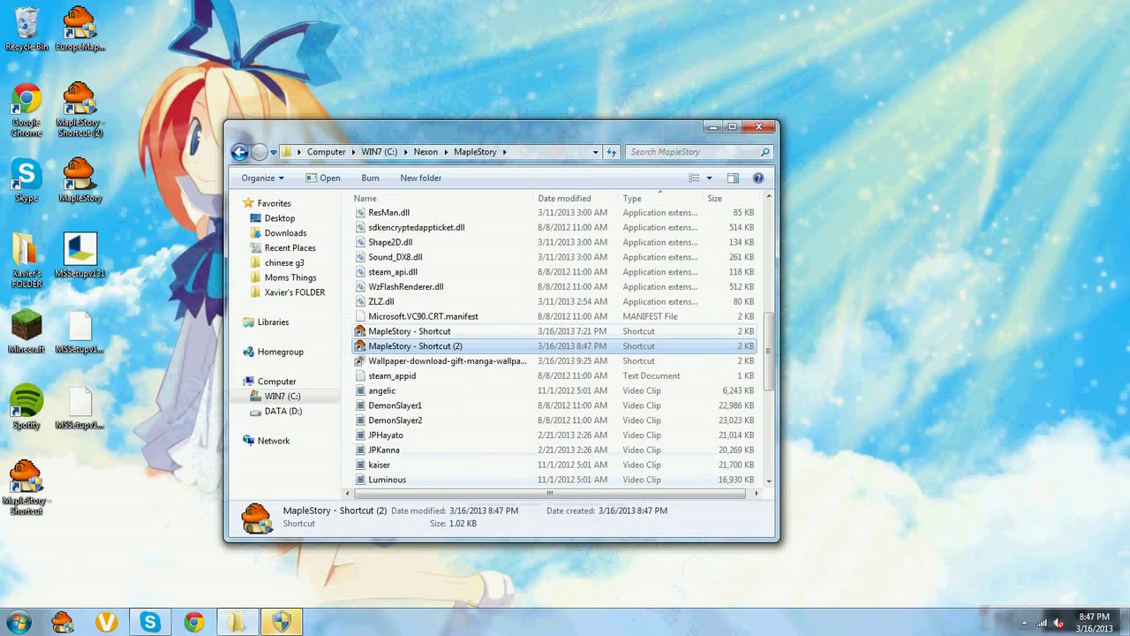
{"action": "scroll", "coordinate": [555, 344], "scroll_direction": "down", "scroll_amount": 4}
{"action": "scroll", "coordinate": [554, 345], "scroll_direction": "up", "scroll_amount": 5}
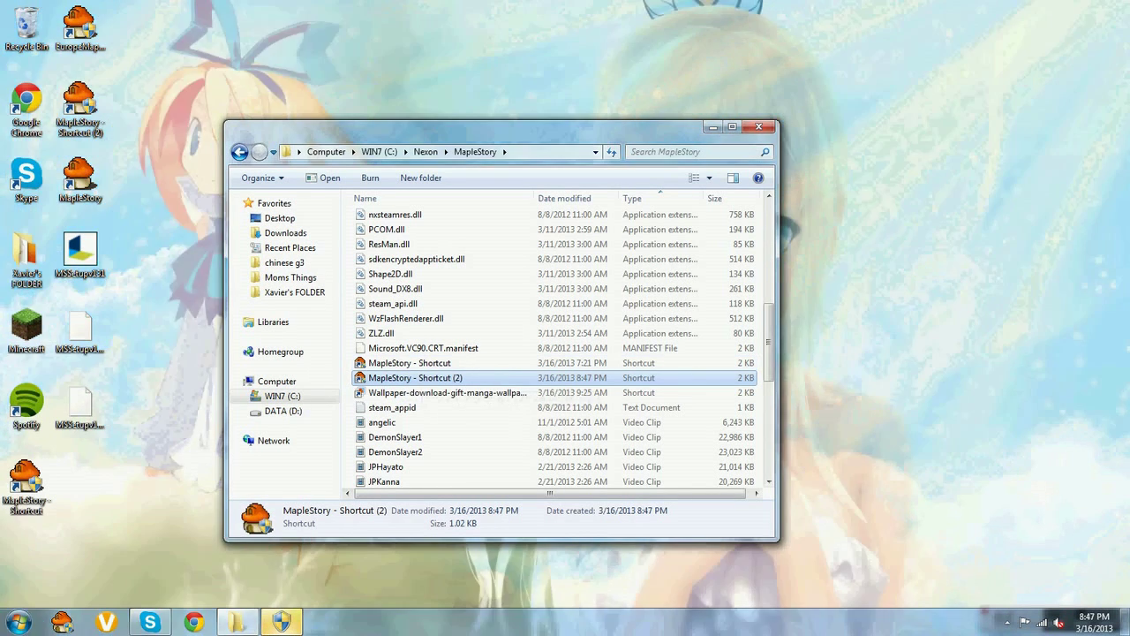
{"action": "left_click_drag", "start_coordinate": [402, 378], "coordinate": [163, 477]}
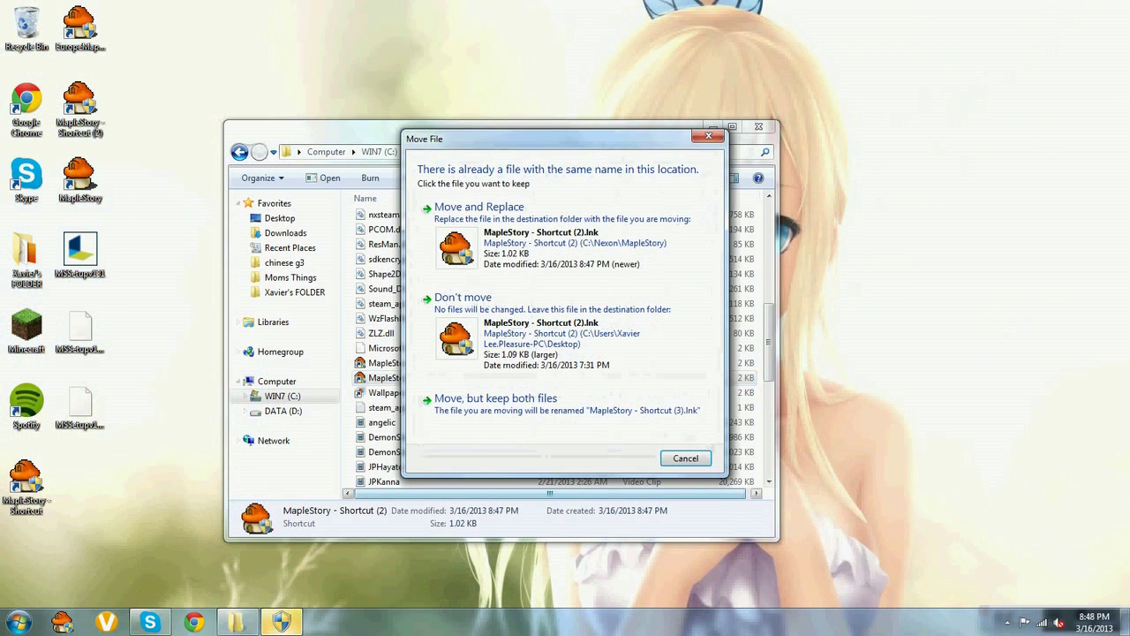
{"action": "left_click", "coordinate": [686, 456]}
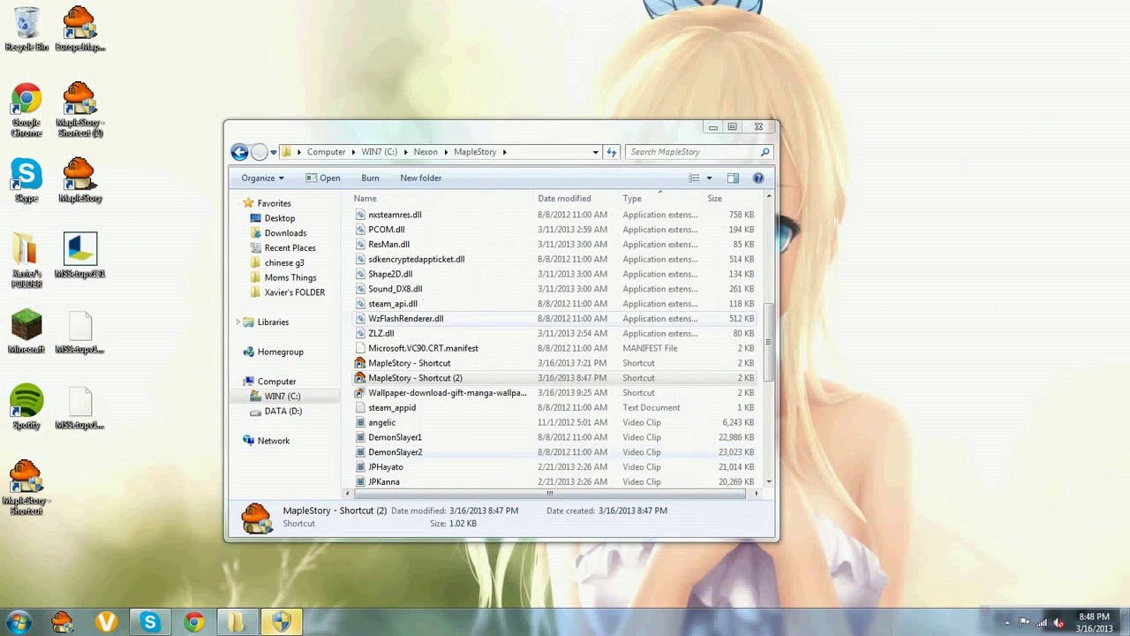
Close the folder window and open the properties of the MapleStory - Shortcut on the desktop
{"action": "left_click", "coordinate": [758, 127]}
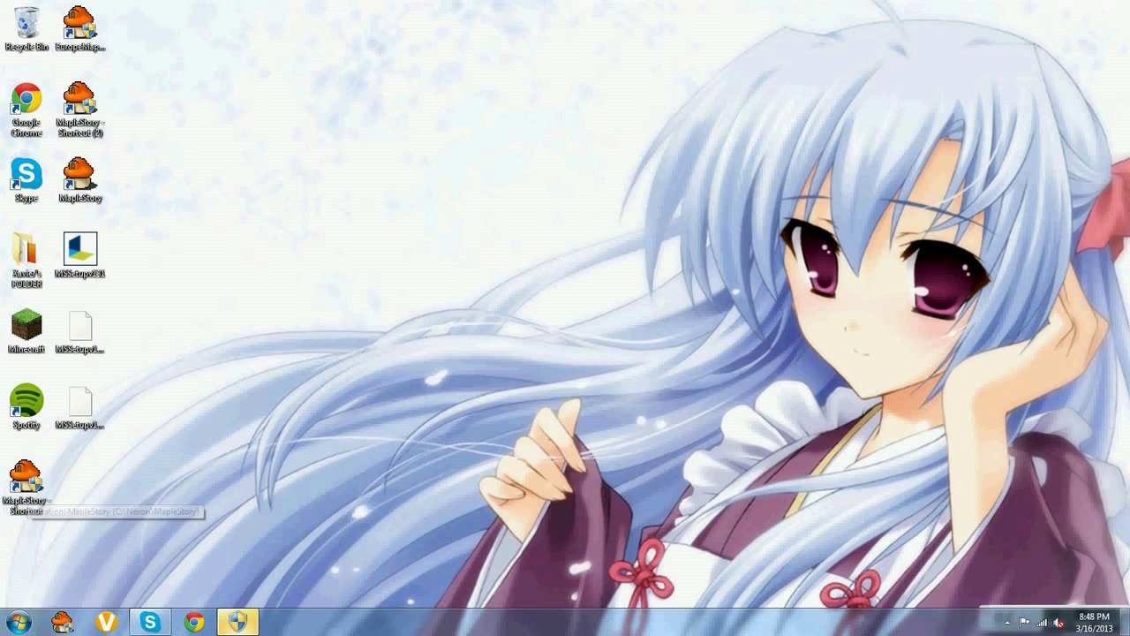
{"action": "right_click", "coordinate": [45, 495]}
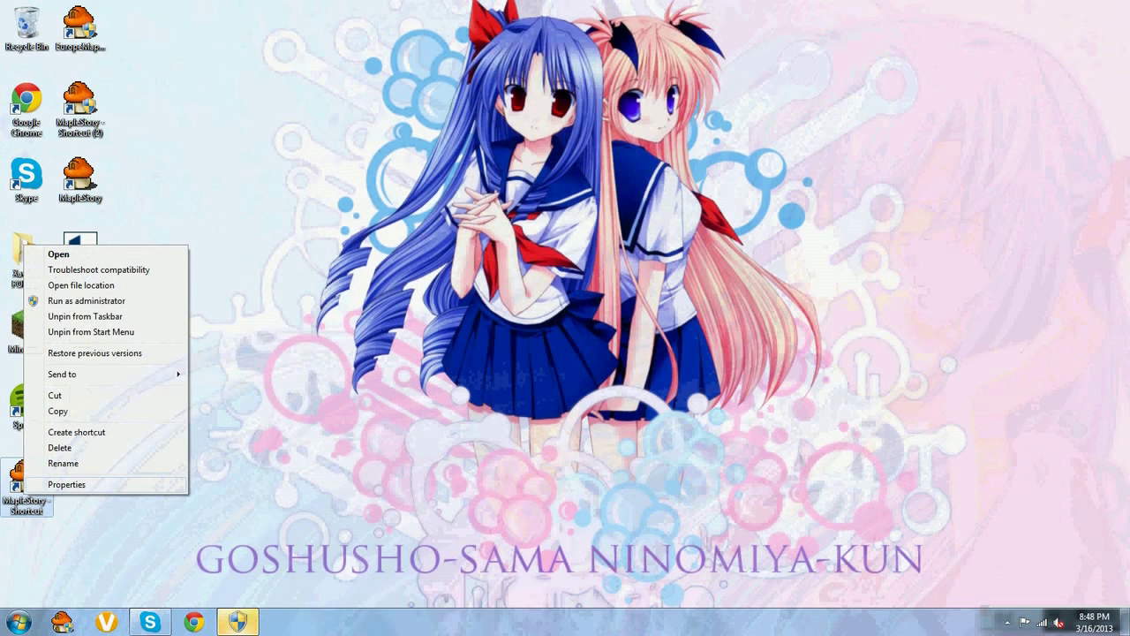
{"action": "left_click", "coordinate": [66, 484]}
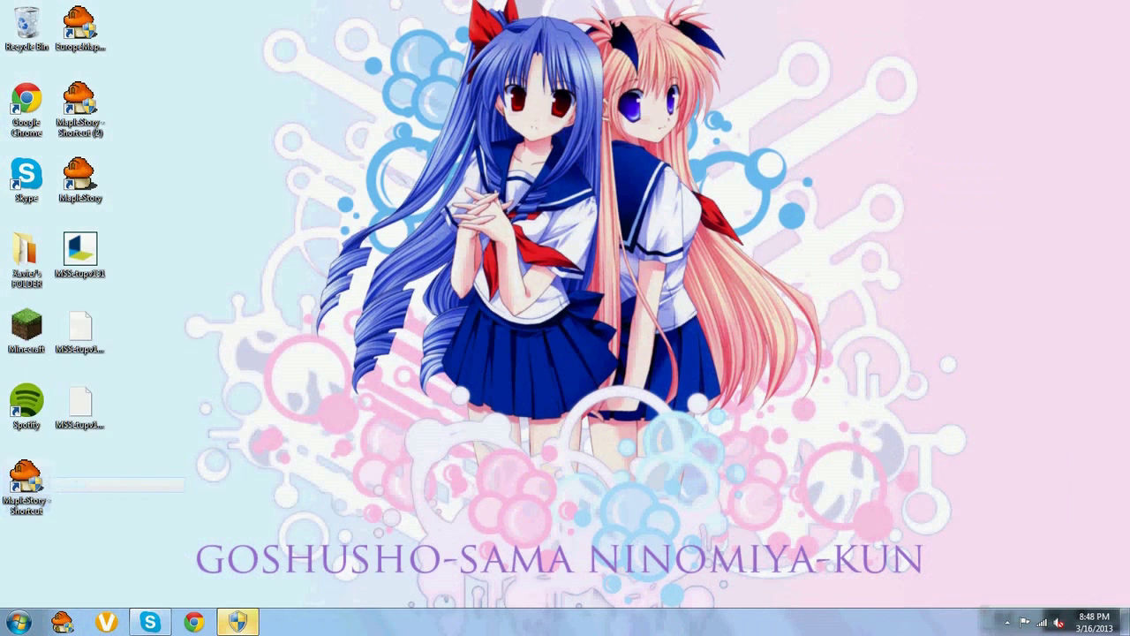
{"action": "left_click_drag", "start_coordinate": [187, 210], "coordinate": [533, 183]}
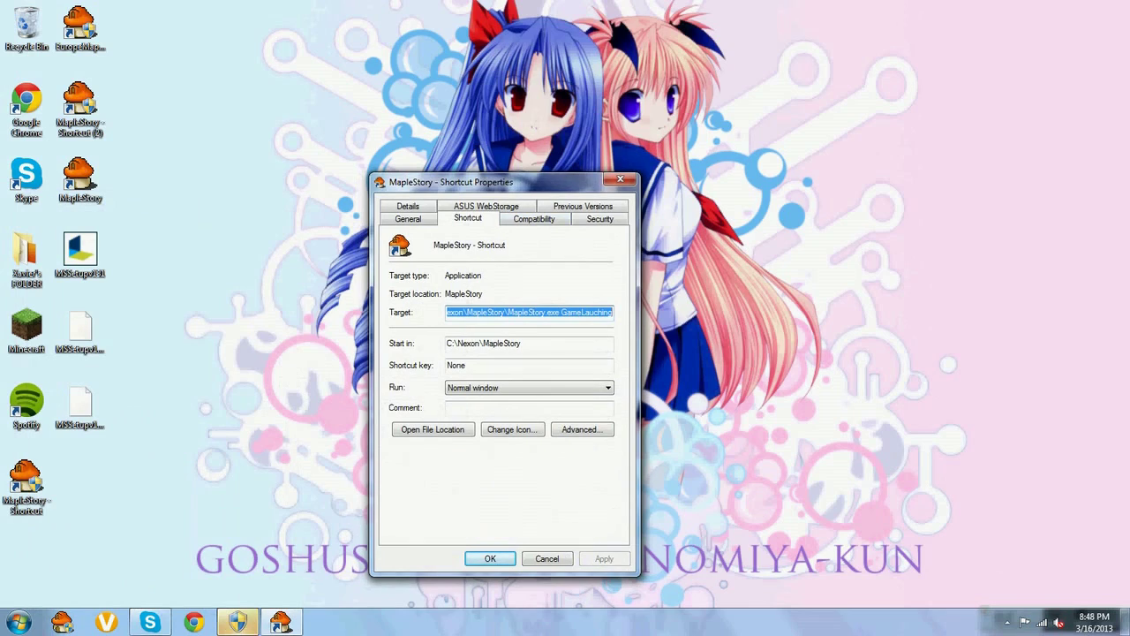
Examine the GameLauching argument after MapleStory.exe in the shortcut's target, check the compatibility settings, and close the properties
{"action": "double_click", "coordinate": [555, 312]}
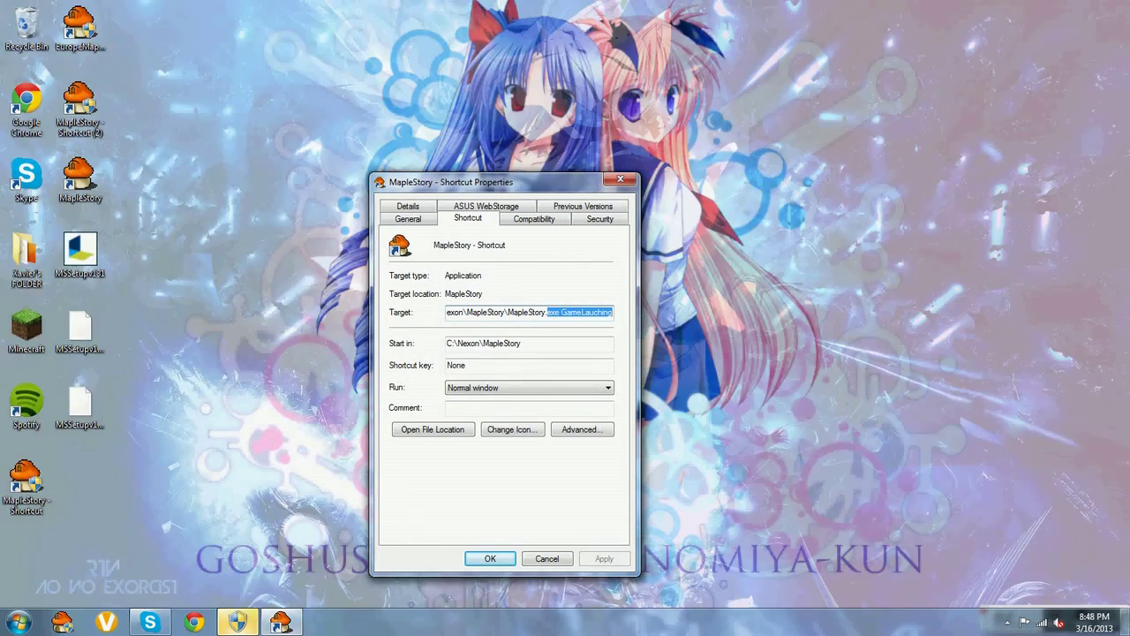
{"action": "left_click", "coordinate": [528, 312]}
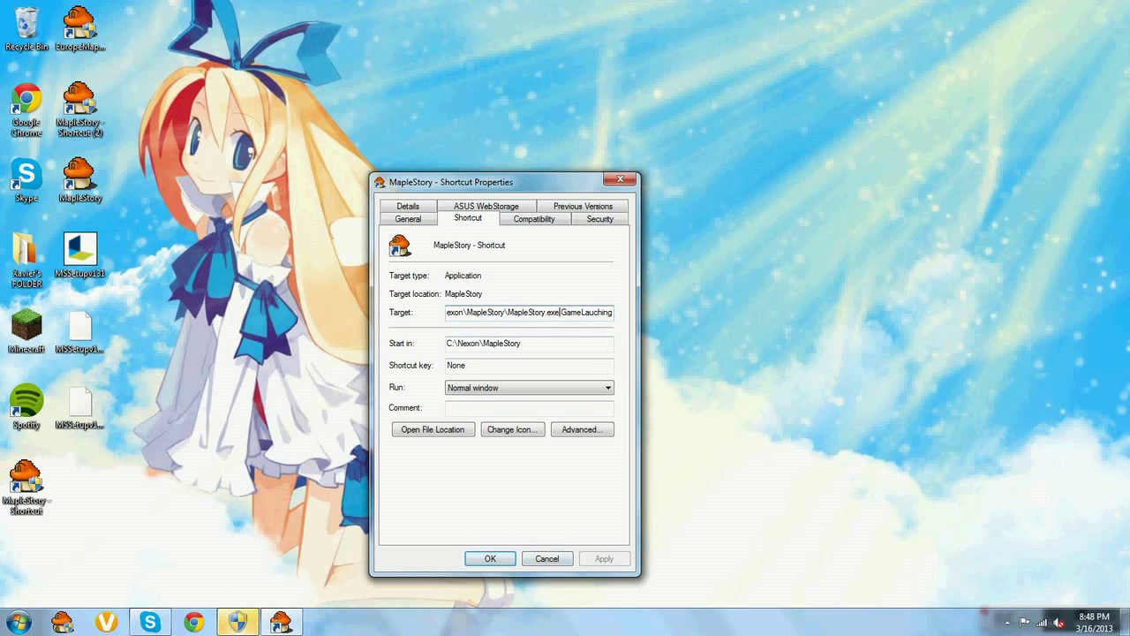
{"action": "left_click", "coordinate": [534, 219]}
{"action": "left_click", "coordinate": [468, 218]}
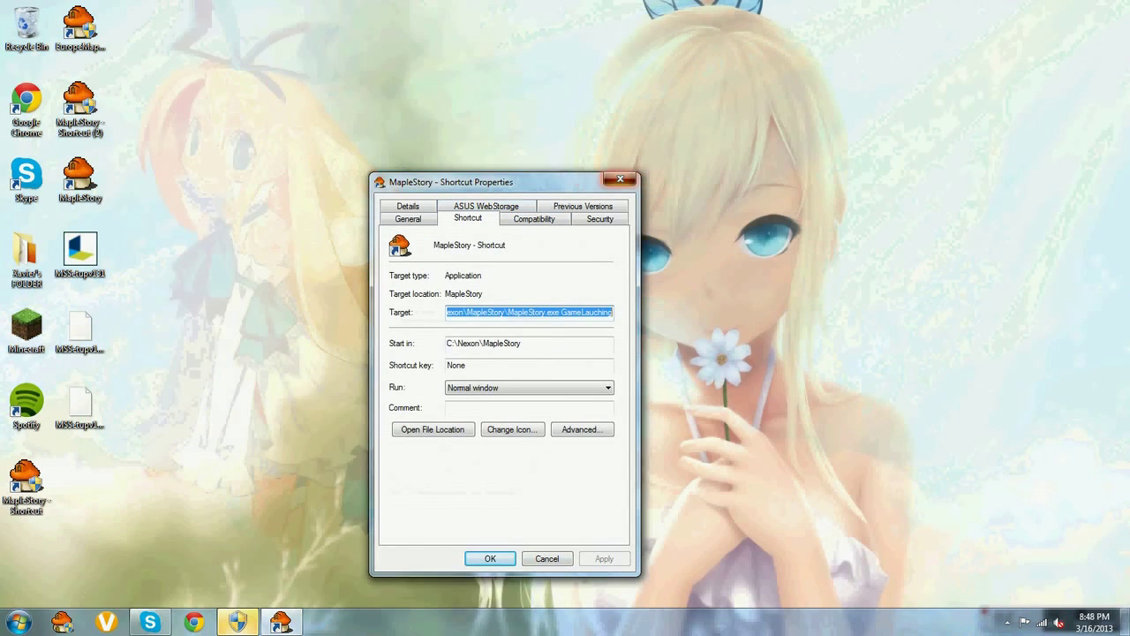
{"action": "left_click", "coordinate": [620, 179]}
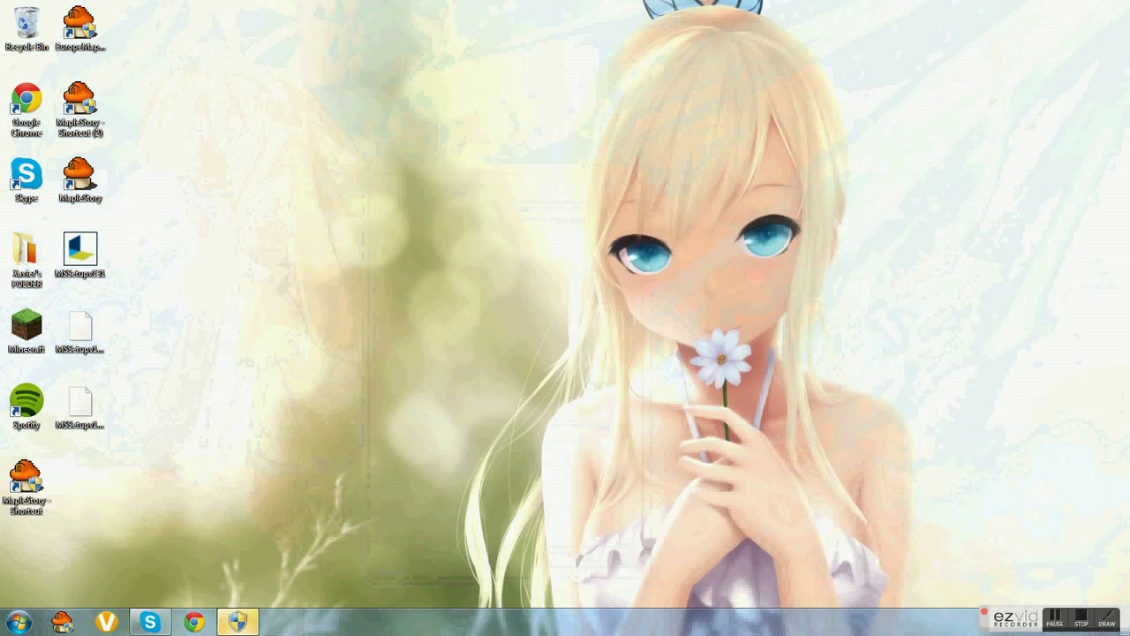